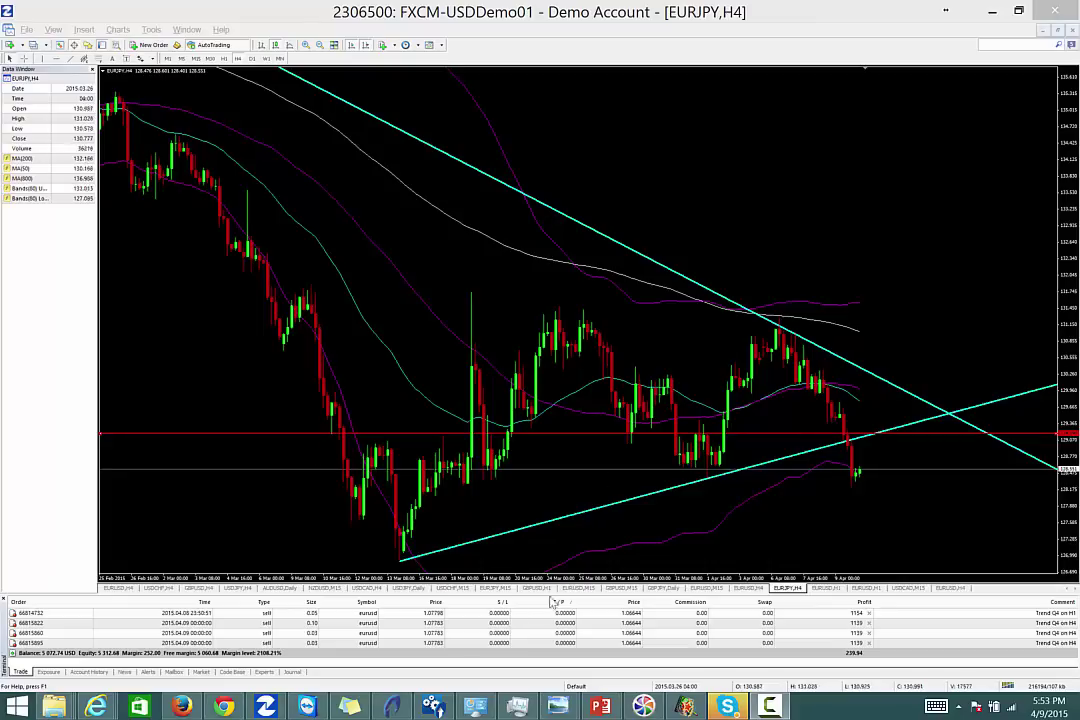
# Switch from the EURJPY H4 chart to the EURUSD,H4 chart tab
pyautogui.click(948, 588)
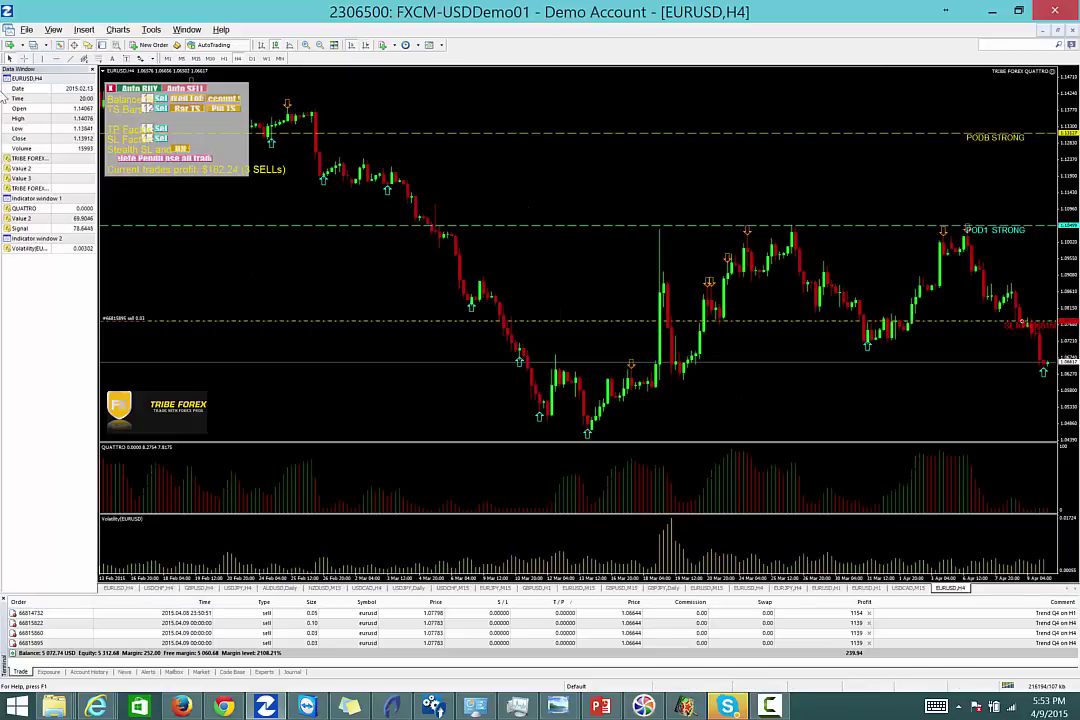
# Measure the price distance between two EURUSD H4 bars with the crosshair
pyautogui.click(25, 58)
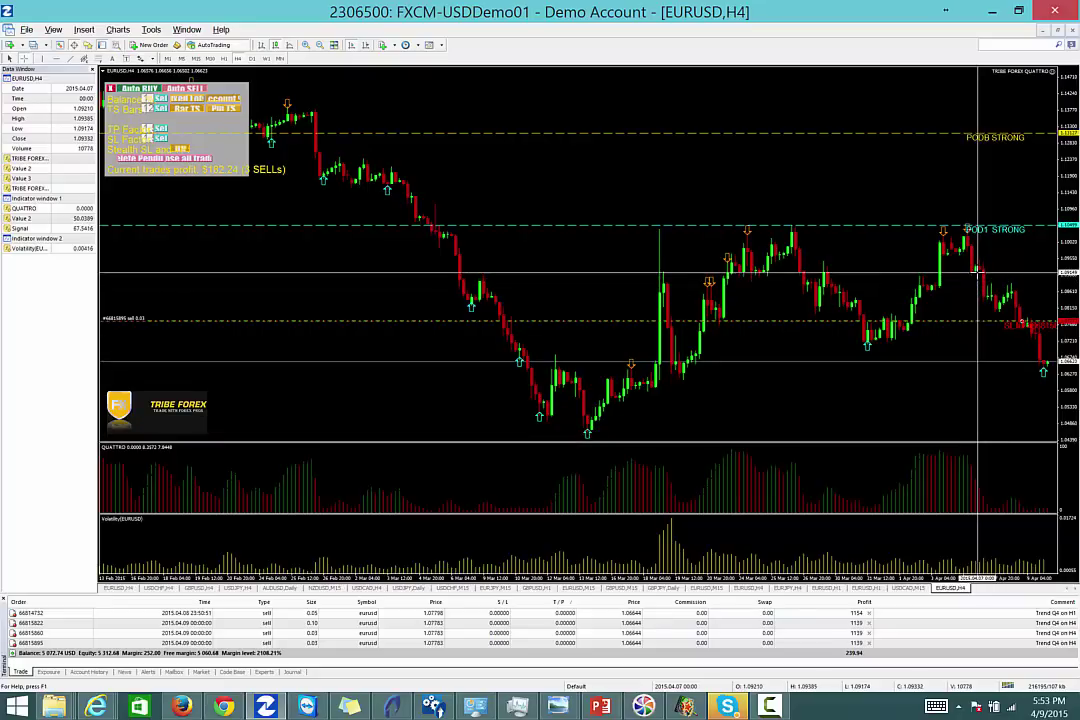
pyautogui.moveTo(977, 272); pyautogui.dragTo(1050, 370)
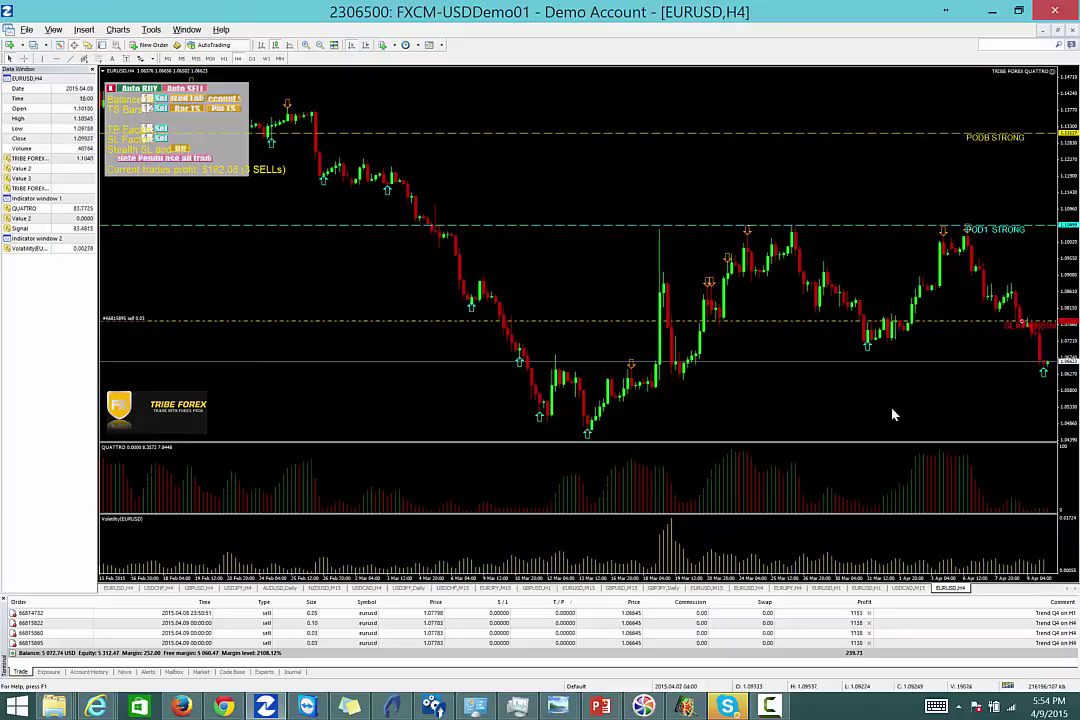
pyautogui.click(28, 60)
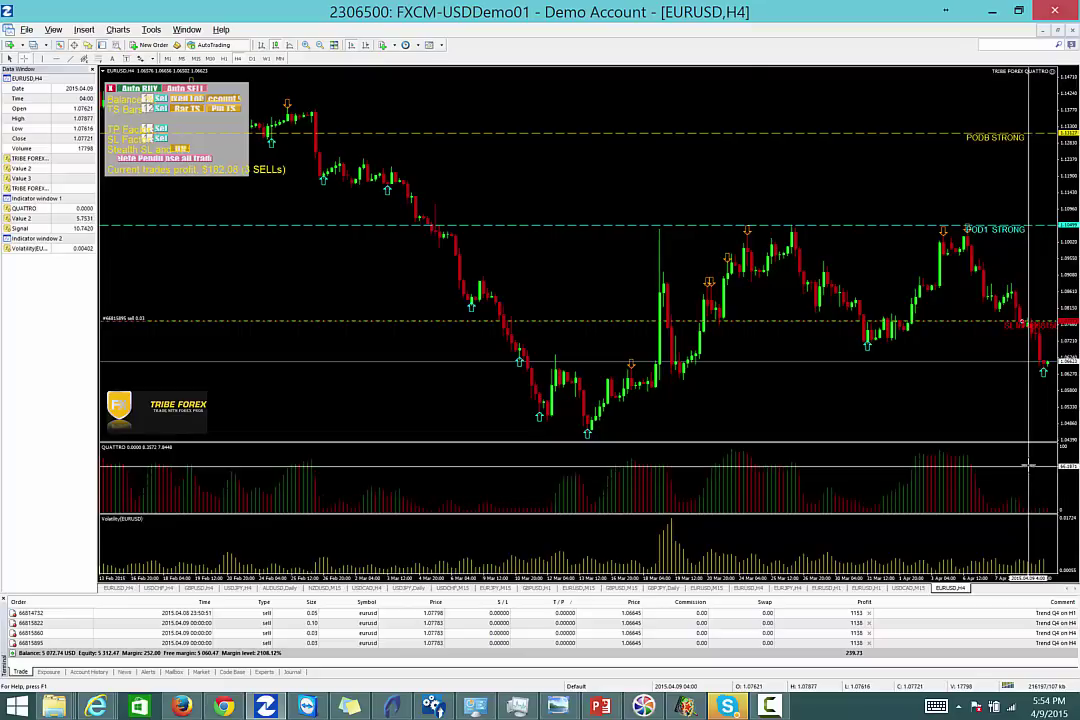
# Drag the open sell order's line lower, then zoom in on the chart
pyautogui.click(1030, 325)
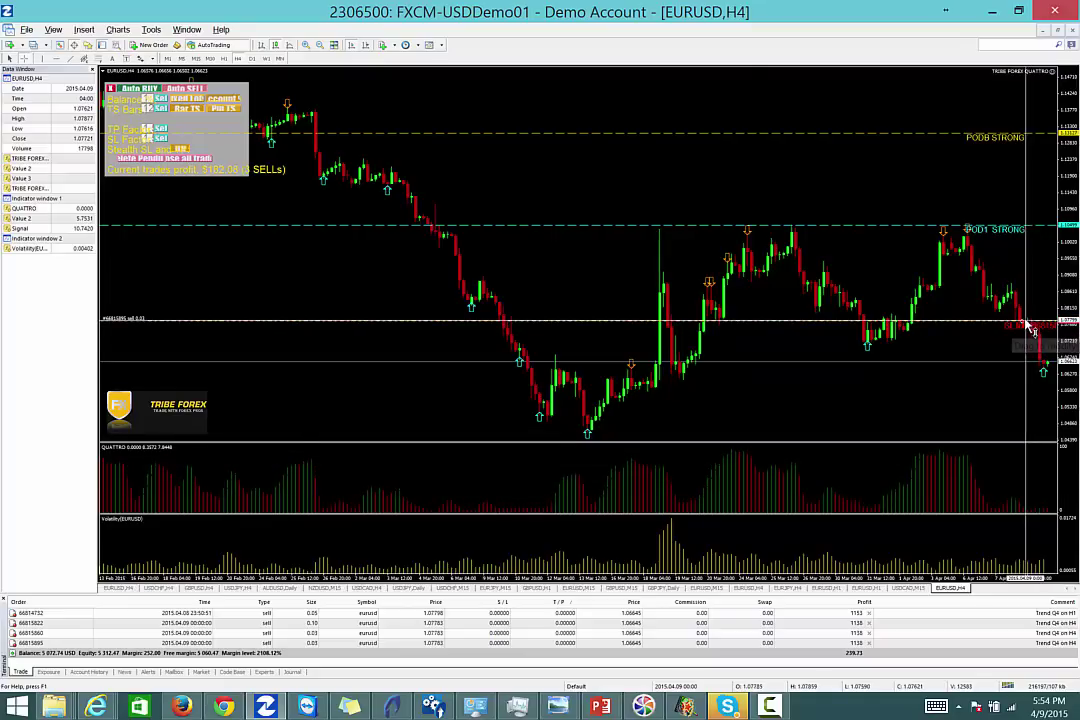
pyautogui.moveTo(1030, 325); pyautogui.dragTo(1048, 366)
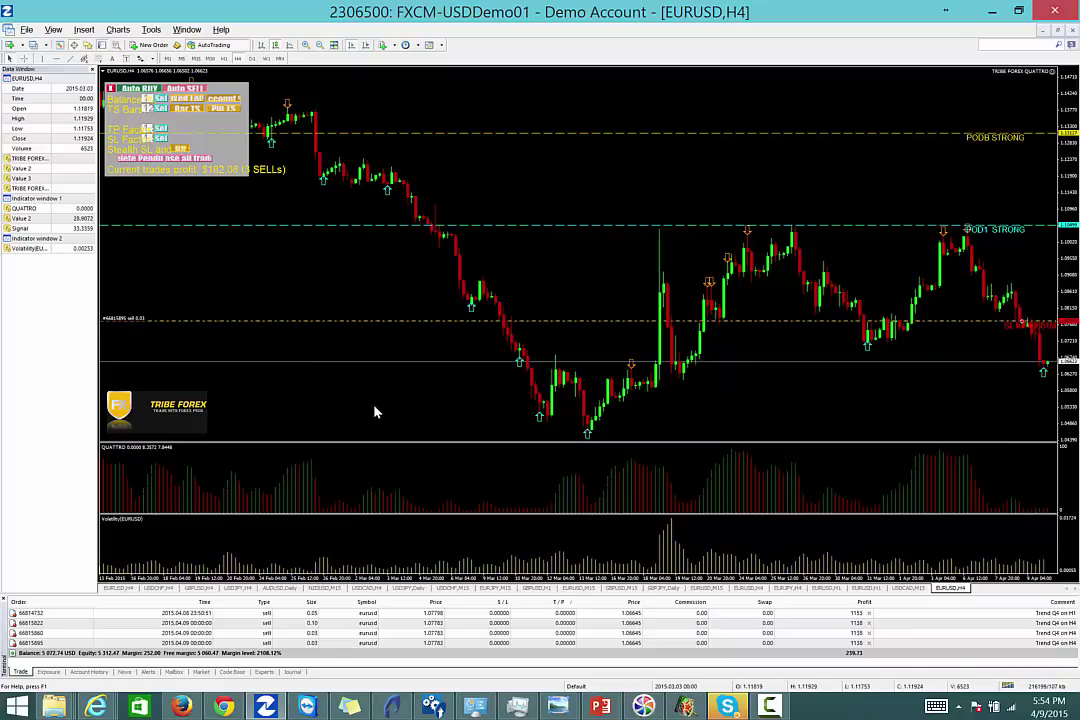
pyautogui.press('+')
pyautogui.press('+')
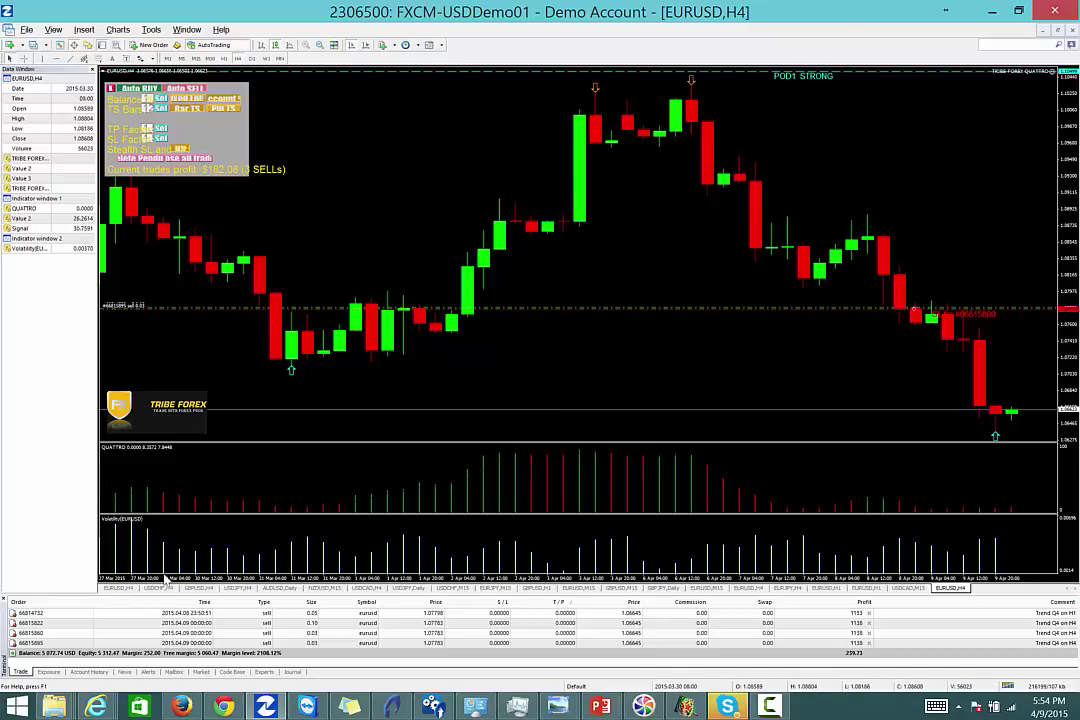
# Scroll the H4 chart, dismiss the charms bar, and show the EURJPY M15 chart
pyautogui.scroll(10, 583, 300)
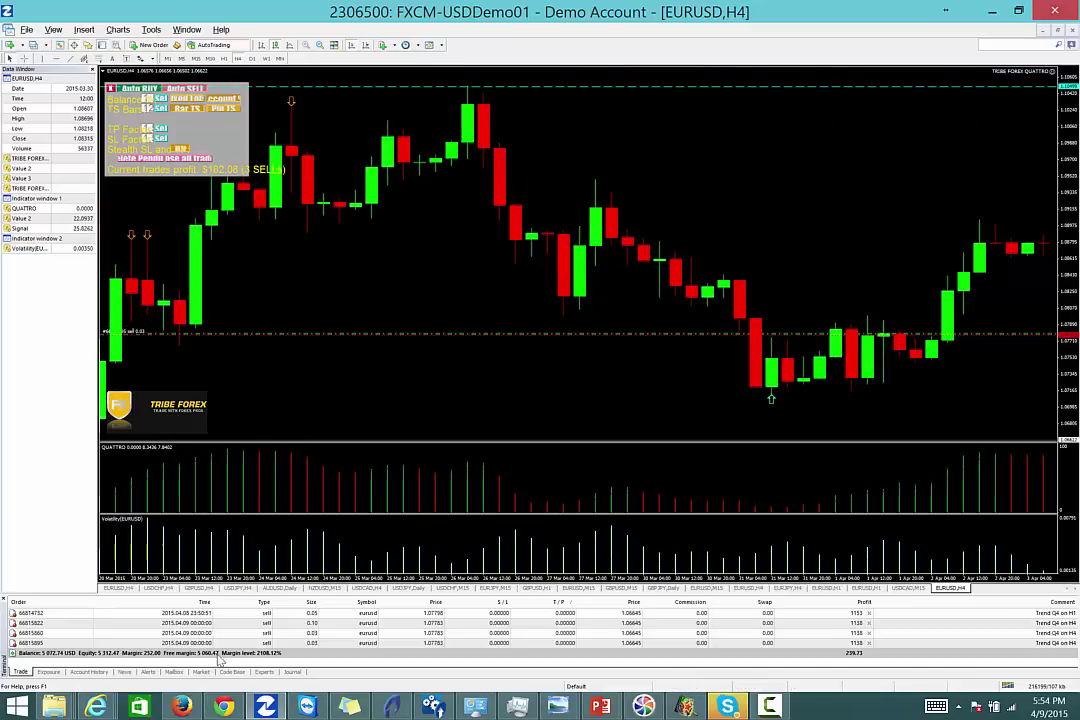
pyautogui.scroll(-10, 797, 290)
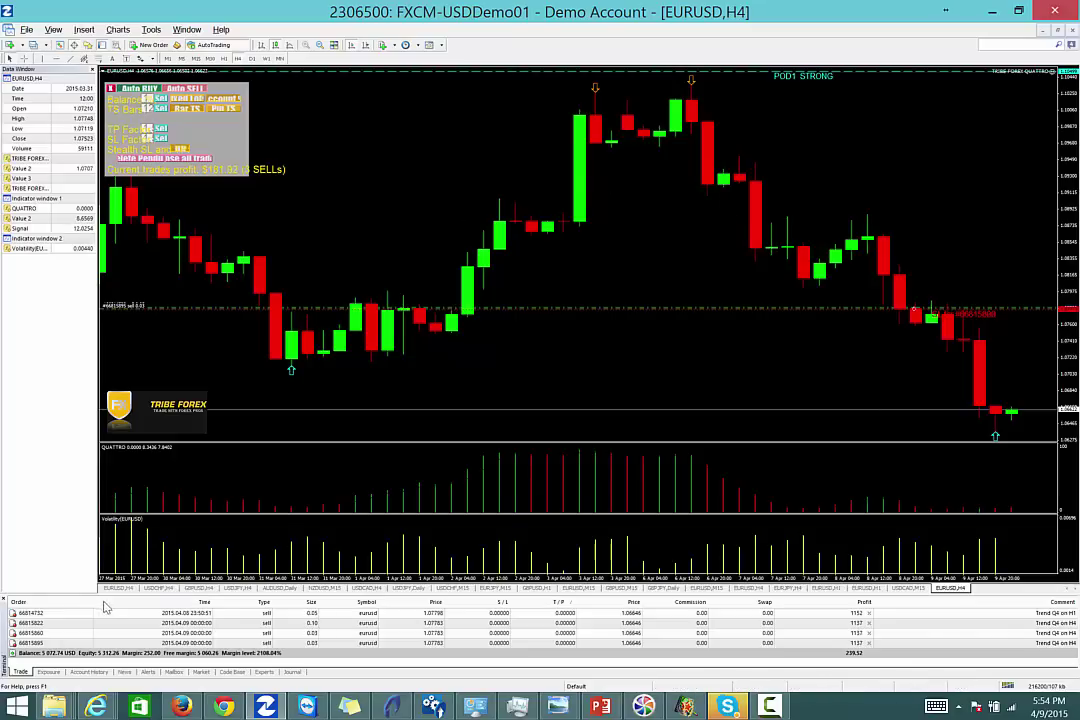
pyautogui.press('super+c')
pyautogui.click(935, 584)
pyautogui.click(120, 589)
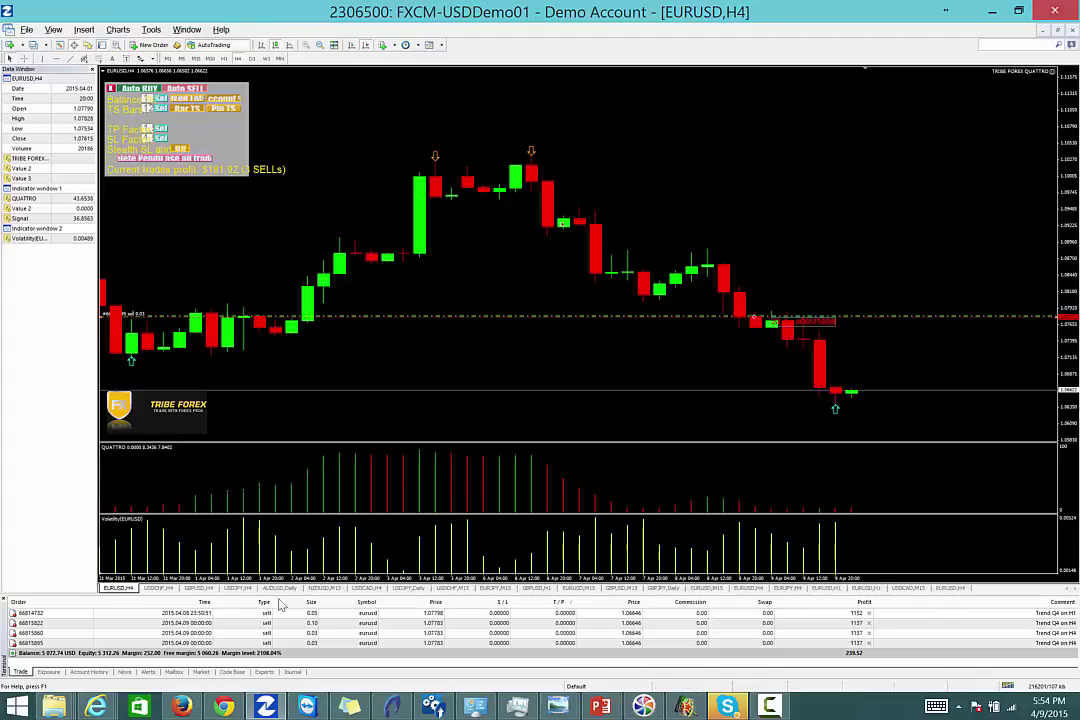
pyautogui.click(496, 587)
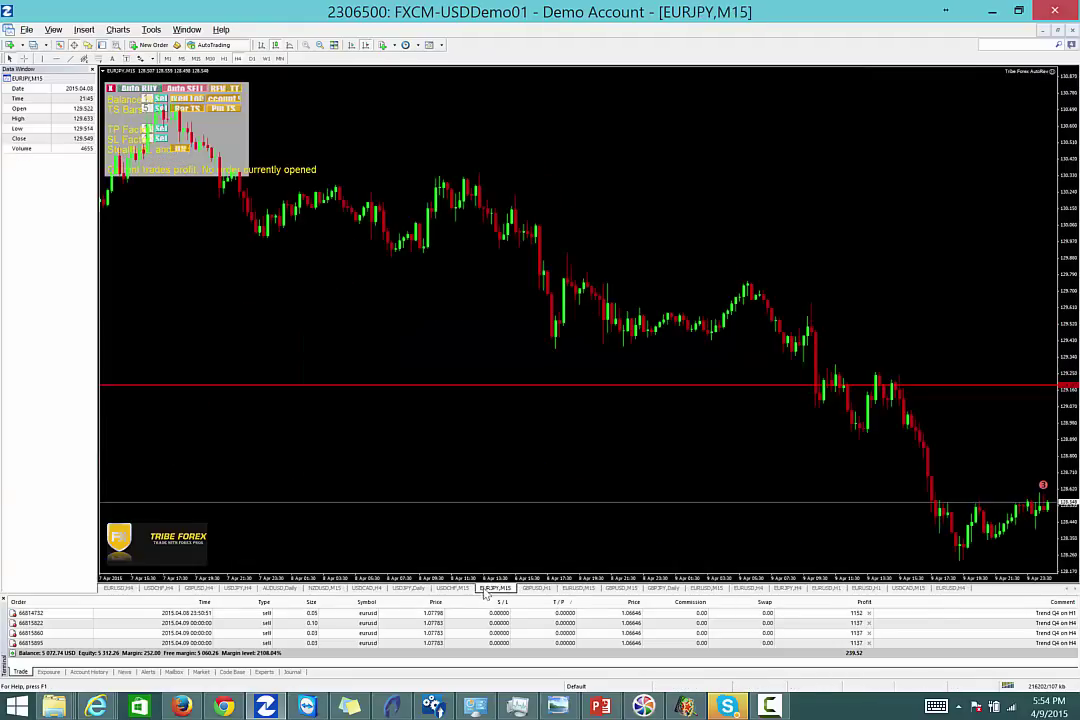
# Move the EURJPY M15 and EURUSD M15 tabs to the bar's end, showing EURUSD M15
pyautogui.rightClick(383, 286)
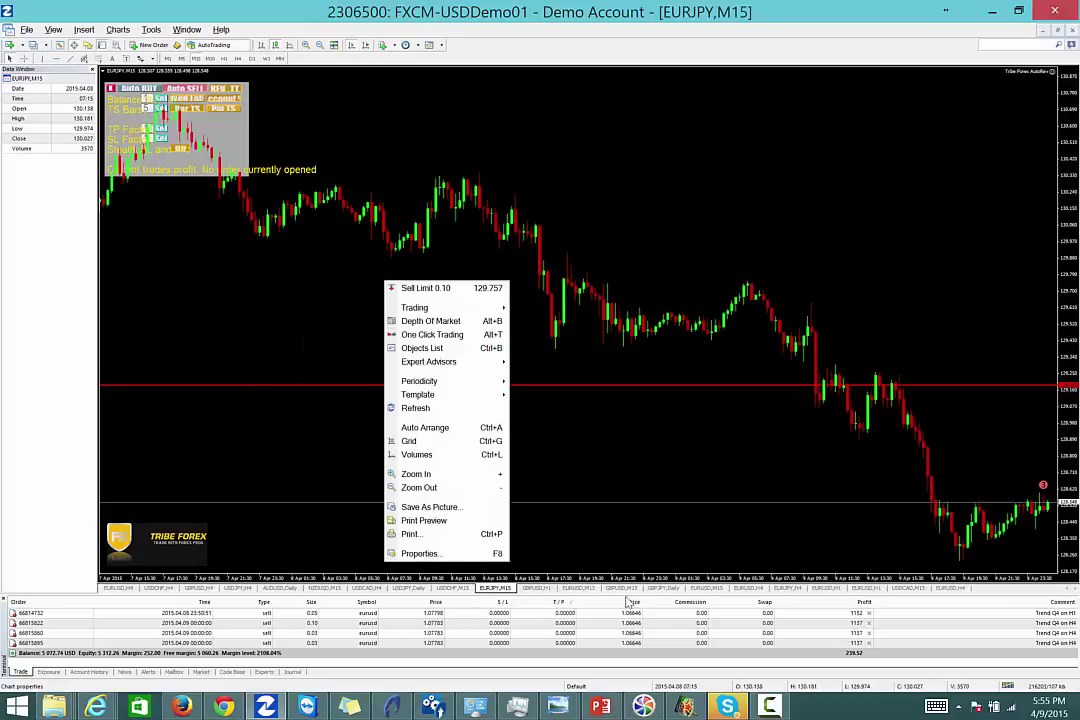
pyautogui.moveTo(498, 593); pyautogui.dragTo(988, 595)
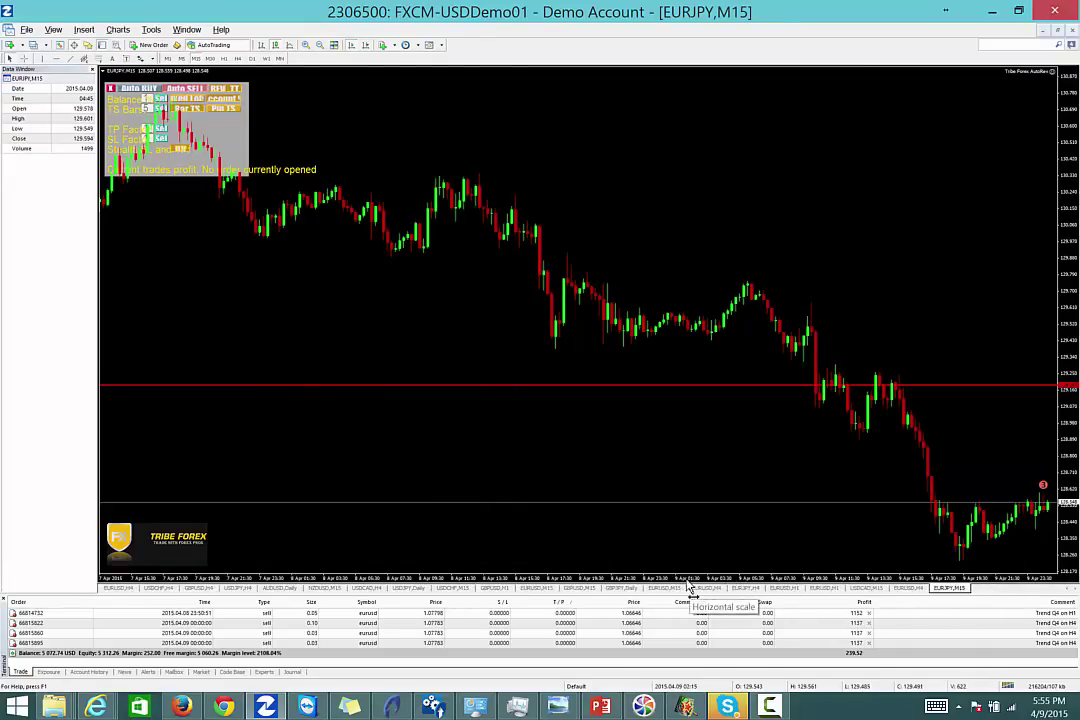
pyautogui.moveTo(537, 588); pyautogui.dragTo(929, 596)
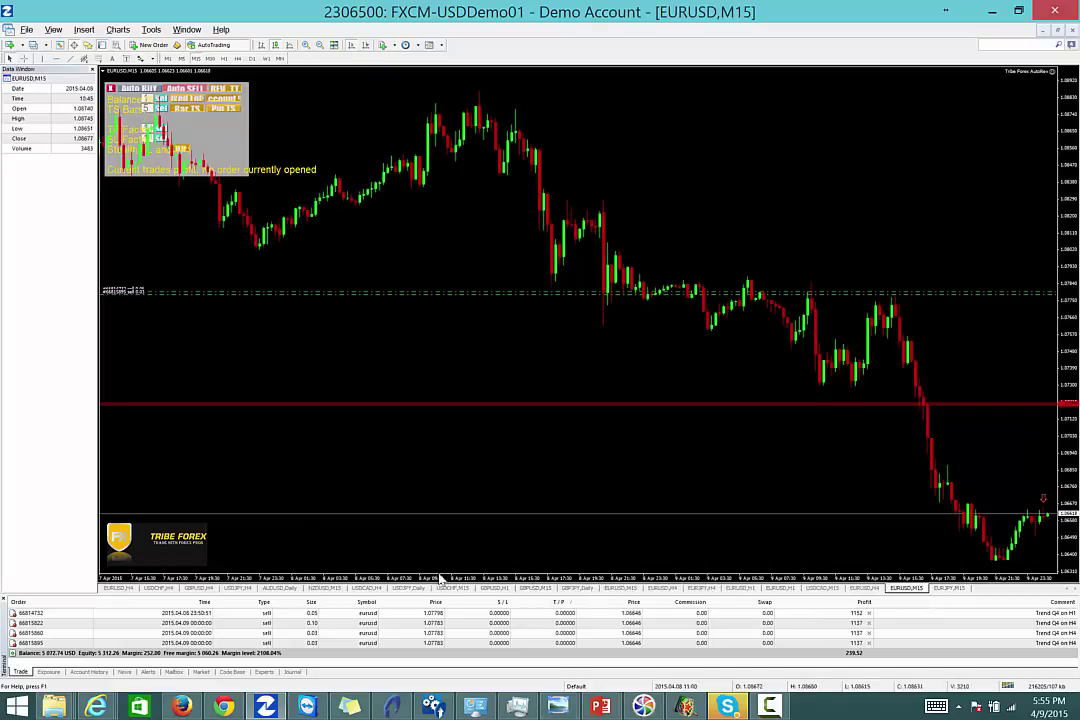
pyautogui.hotkey('ctrl', 'F6')
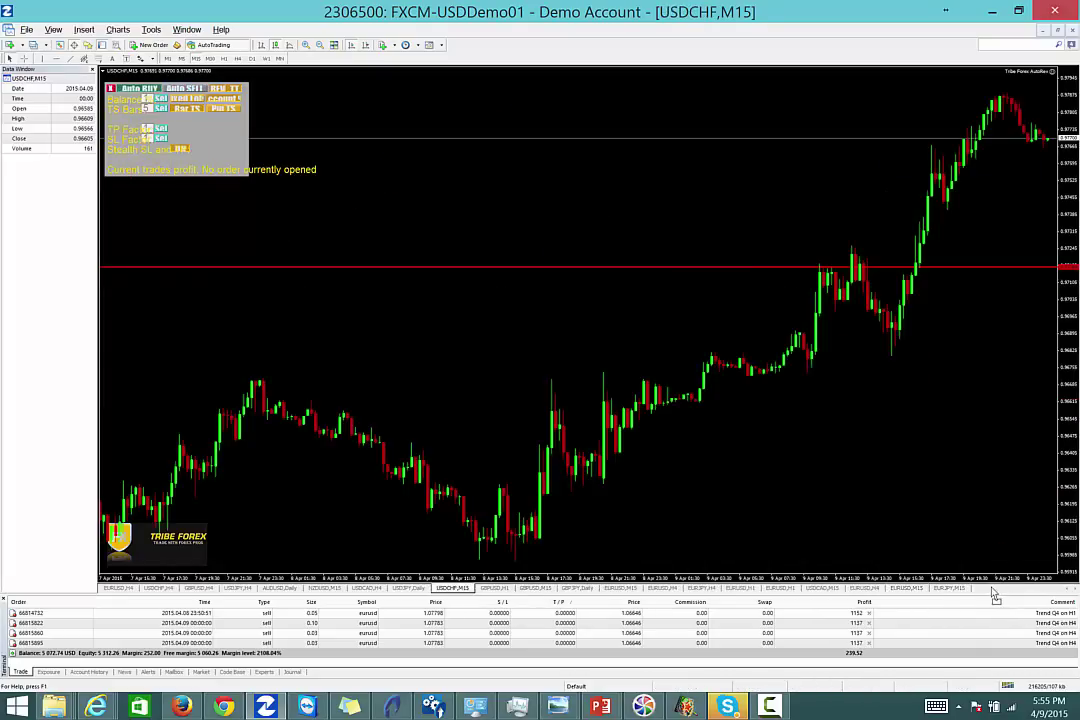
pyautogui.click(860, 588)
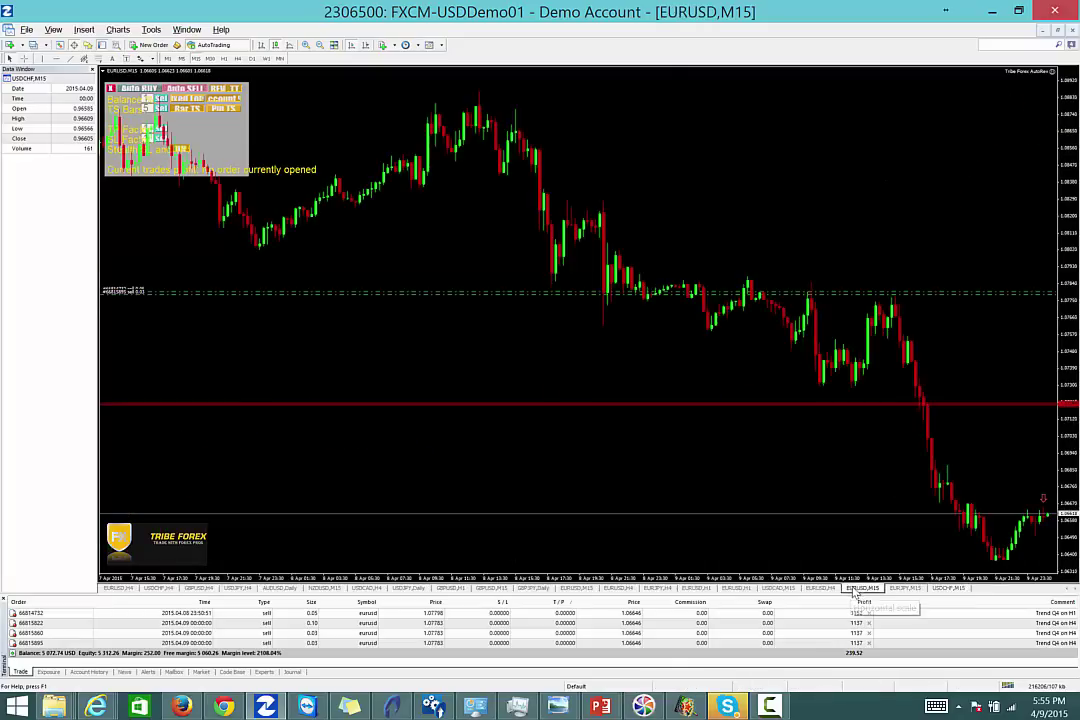
# Apply the TRIBE FOREX AUTOBIAS template to the EURUSD M15 chart
pyautogui.rightClick(577, 325)
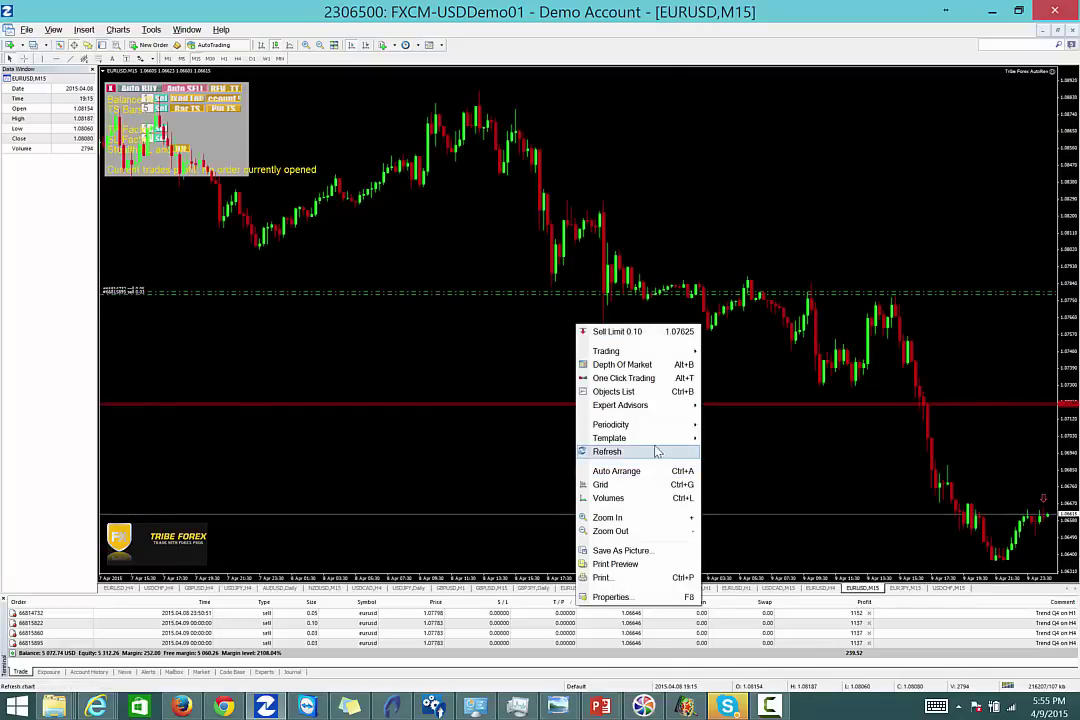
pyautogui.moveTo(645, 438)
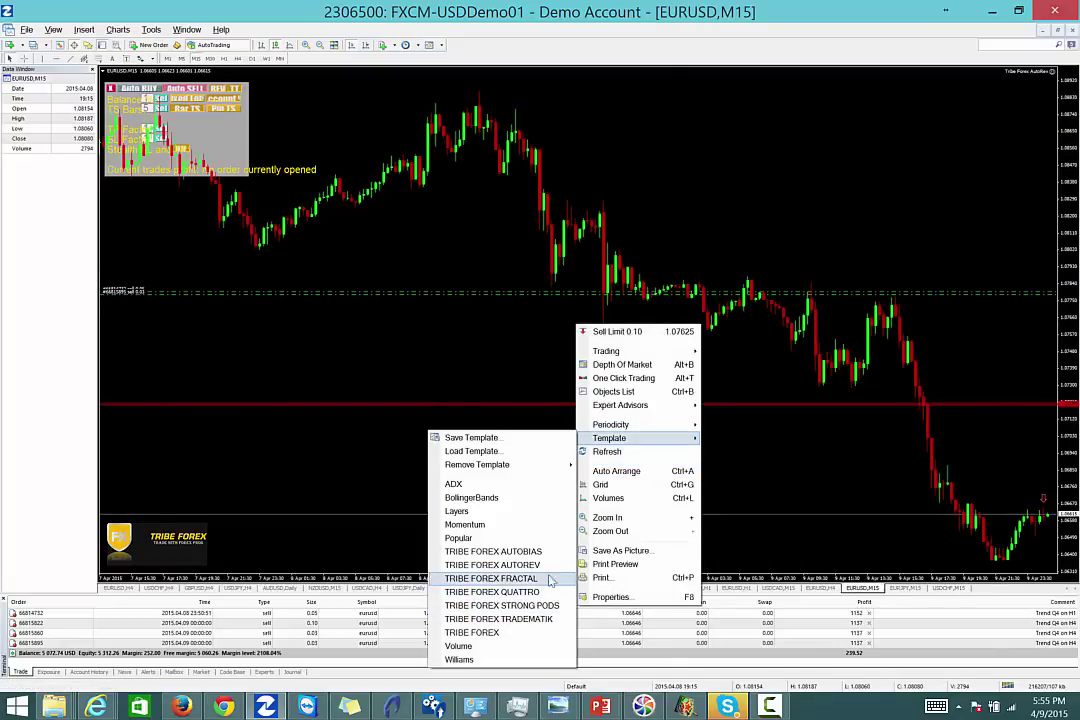
pyautogui.click(500, 551)
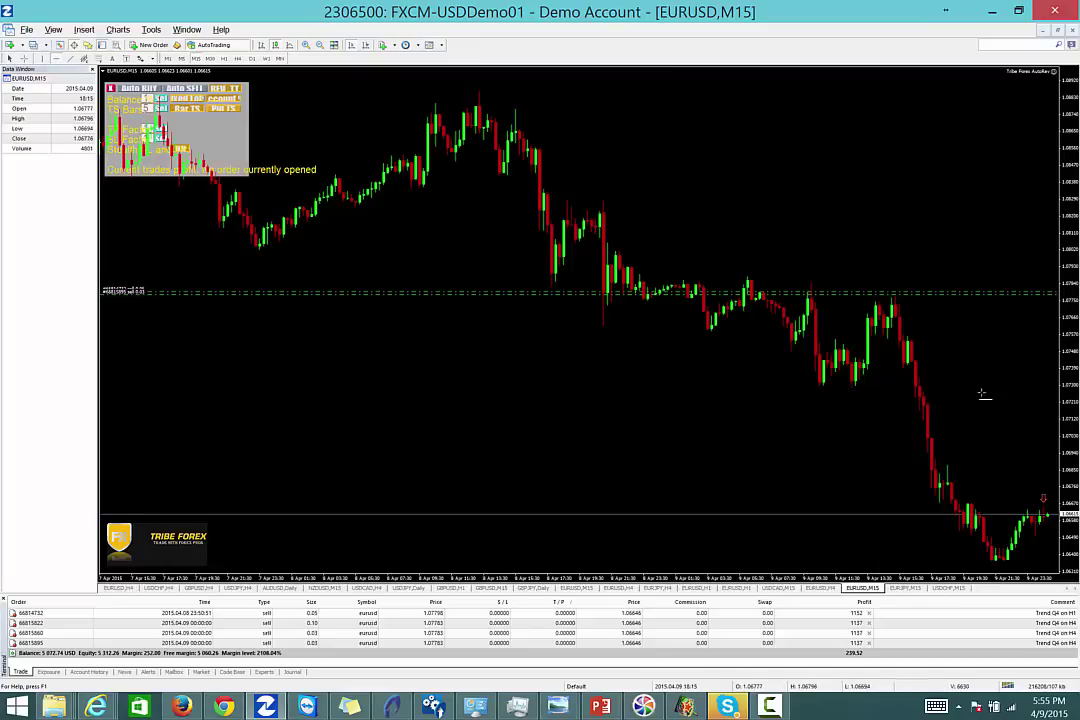
# Place a red horizontal line just below 1.0730 where price broke down
pyautogui.click(1031, 402)
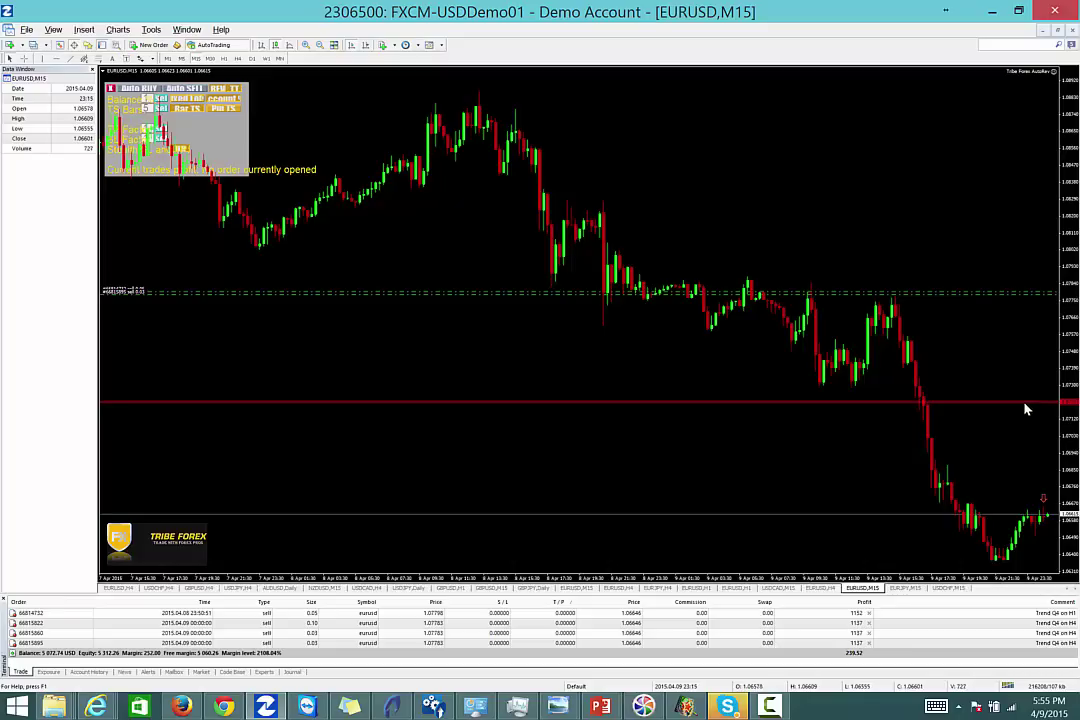
pyautogui.moveTo(1024, 409); pyautogui.dragTo(1021, 409)
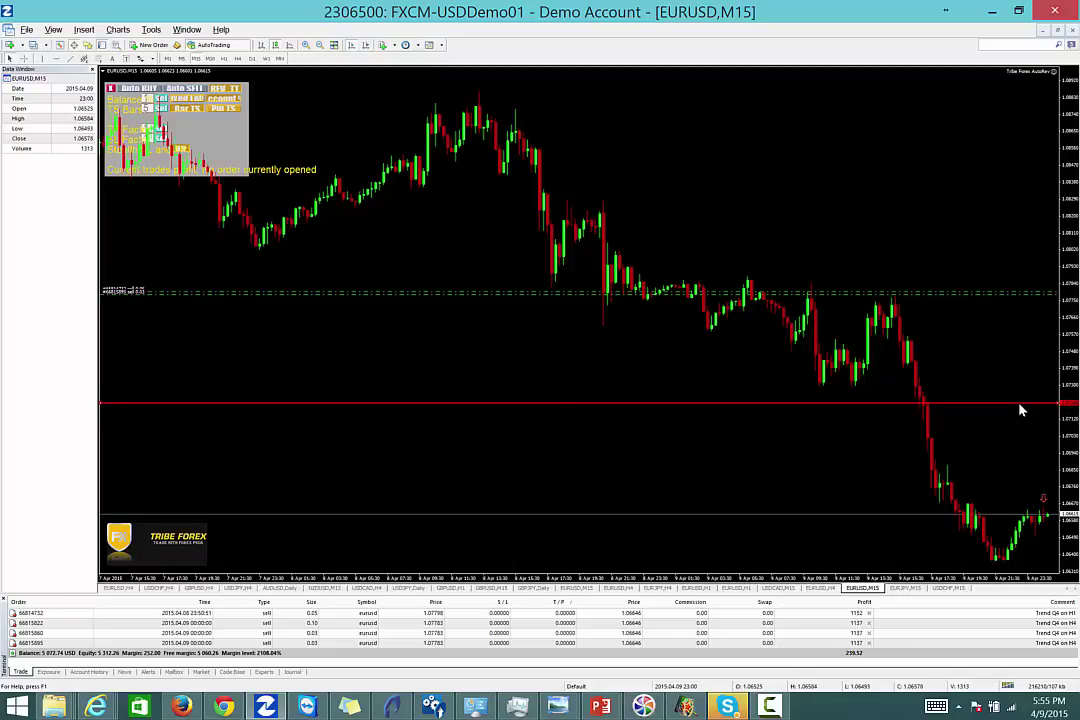
pyautogui.scroll(2, 167, 87)
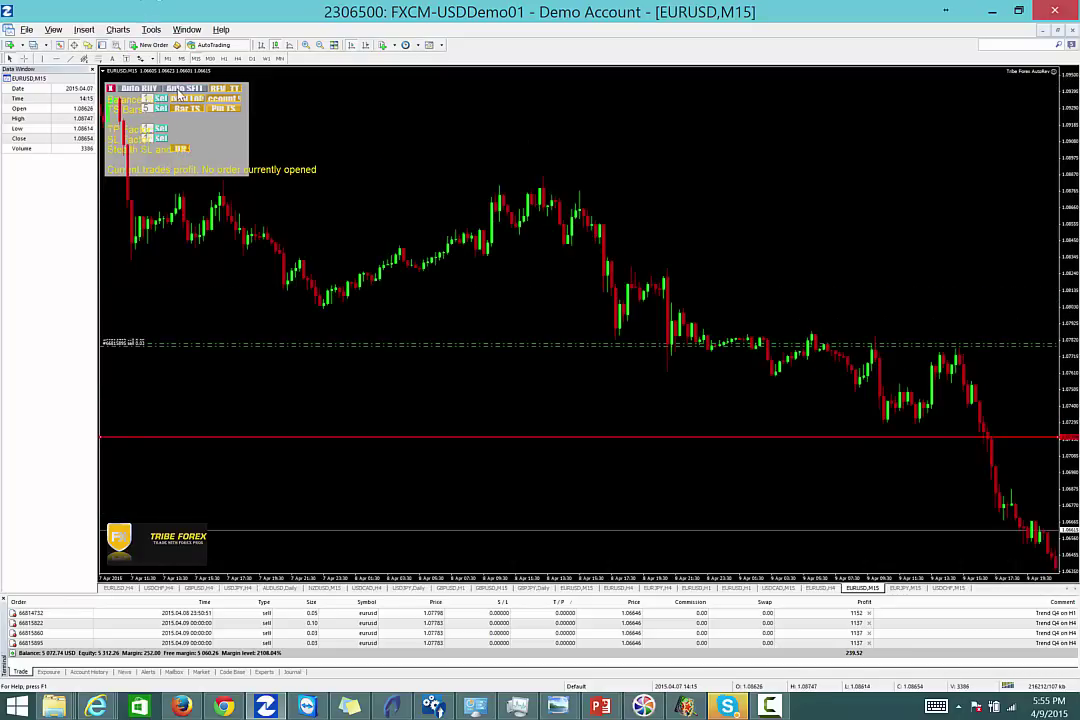
pyautogui.scroll(-2, 480, 440)
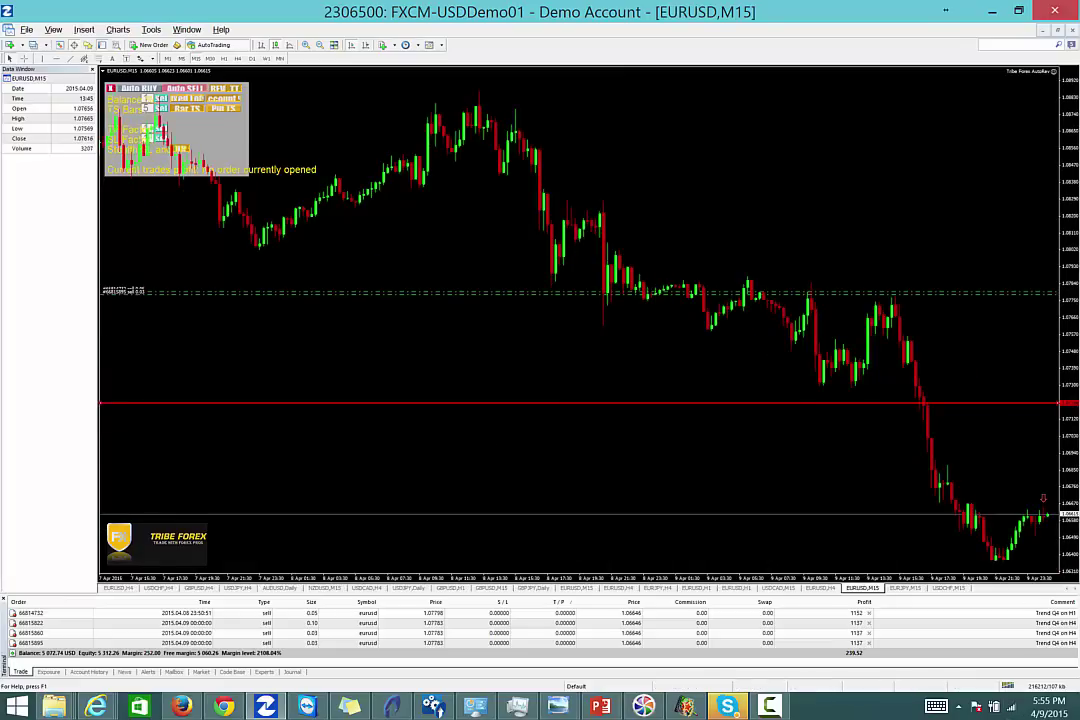
pyautogui.scroll(2, 1015, 415)
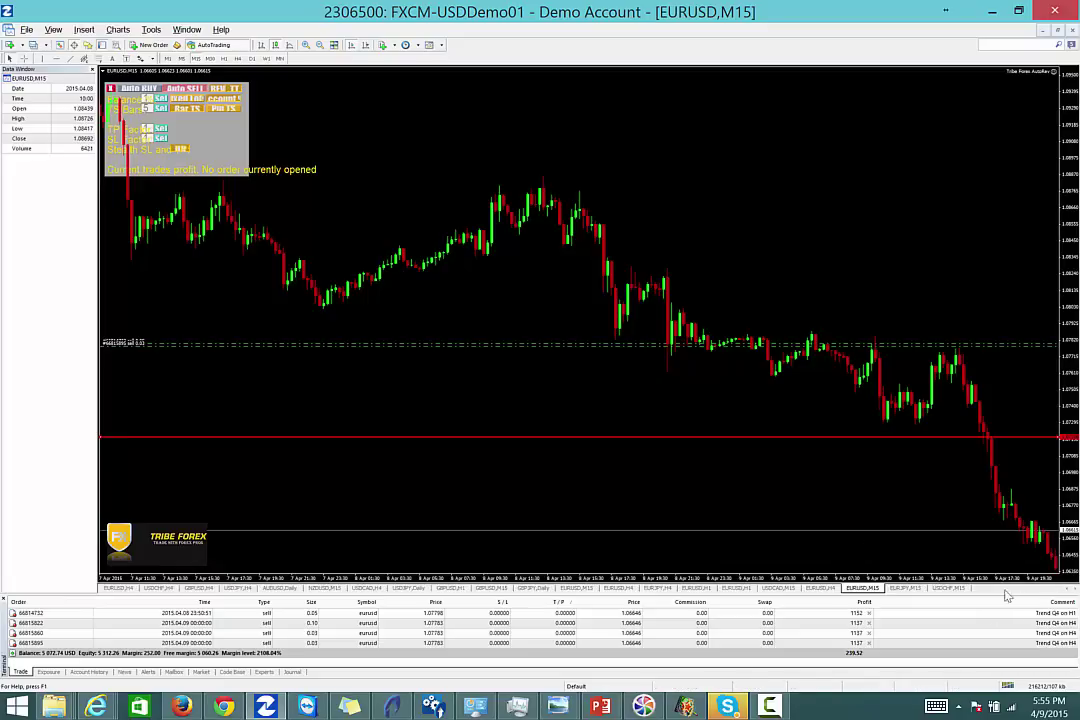
# Apply TRIBE FOREX AUTOREV to USDCHF M15 and draw a red horizontal line through the consolidation
pyautogui.click(908, 589)
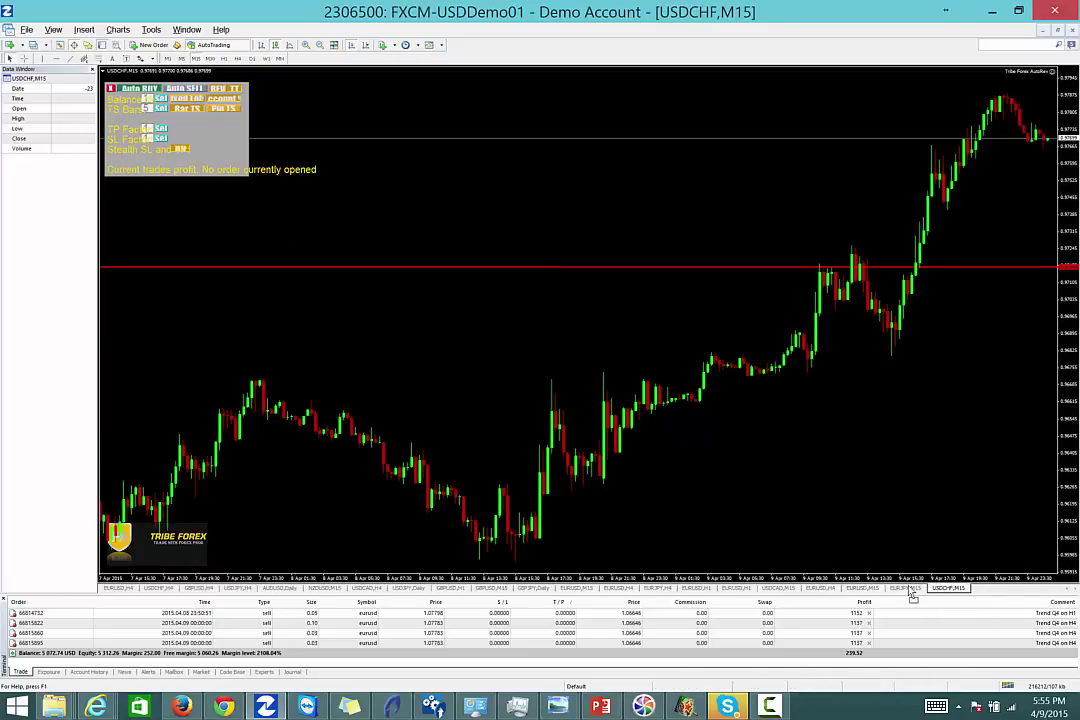
pyautogui.rightClick(487, 241)
pyautogui.moveTo(540, 362)
pyautogui.click(440, 482)
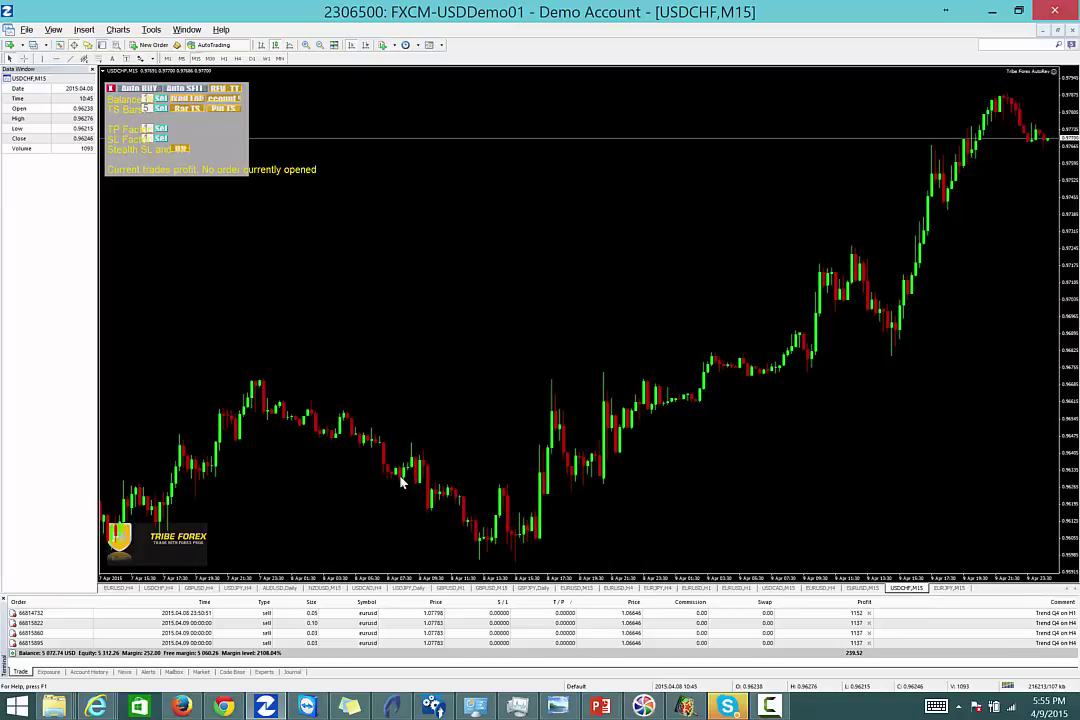
pyautogui.click(46, 58)
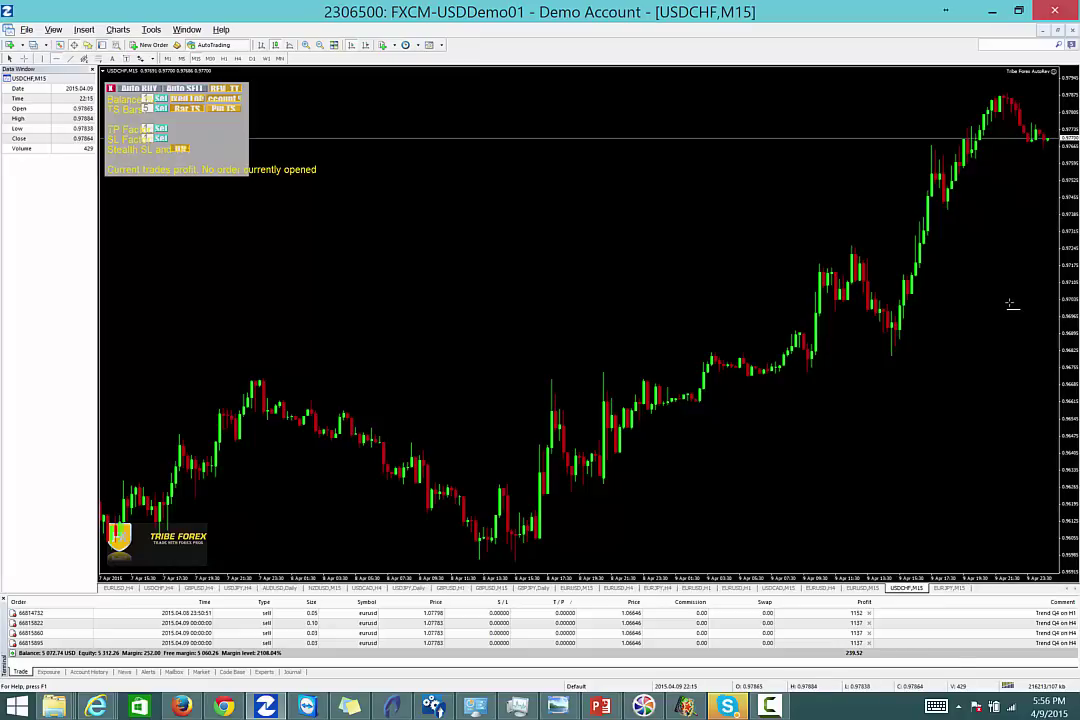
pyautogui.click(1048, 272)
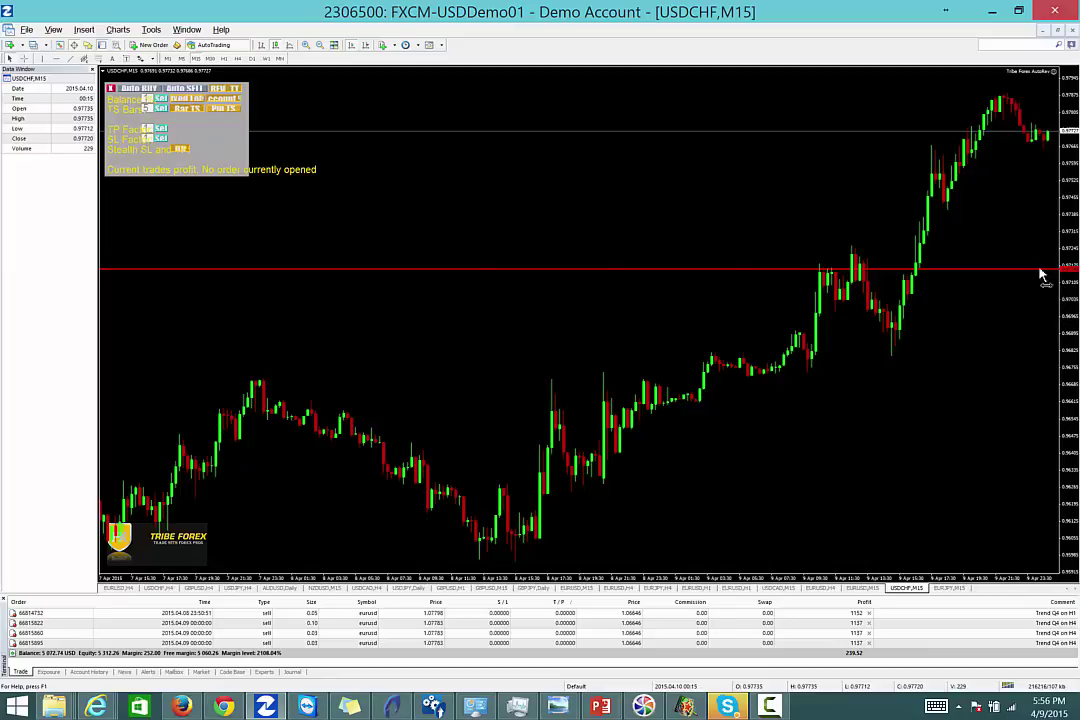
# Check the USDCHF red line's exact price in its properties, then go to EURJPY M15
pyautogui.rightClick(1040, 272)
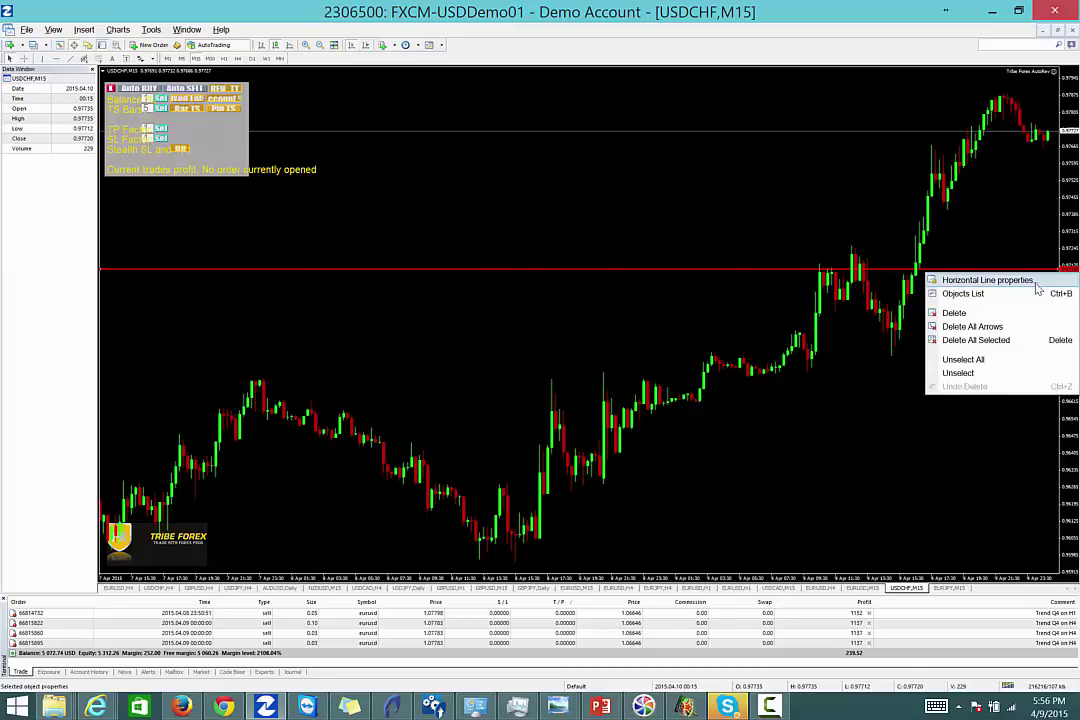
pyautogui.click(1037, 282)
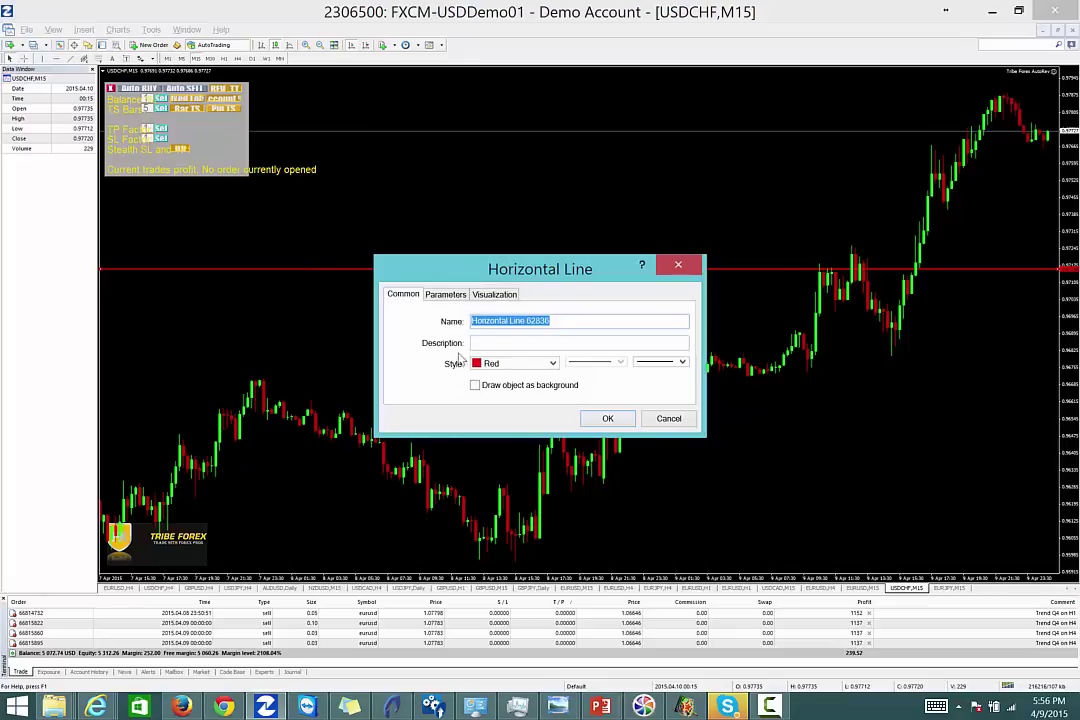
pyautogui.click(436, 298)
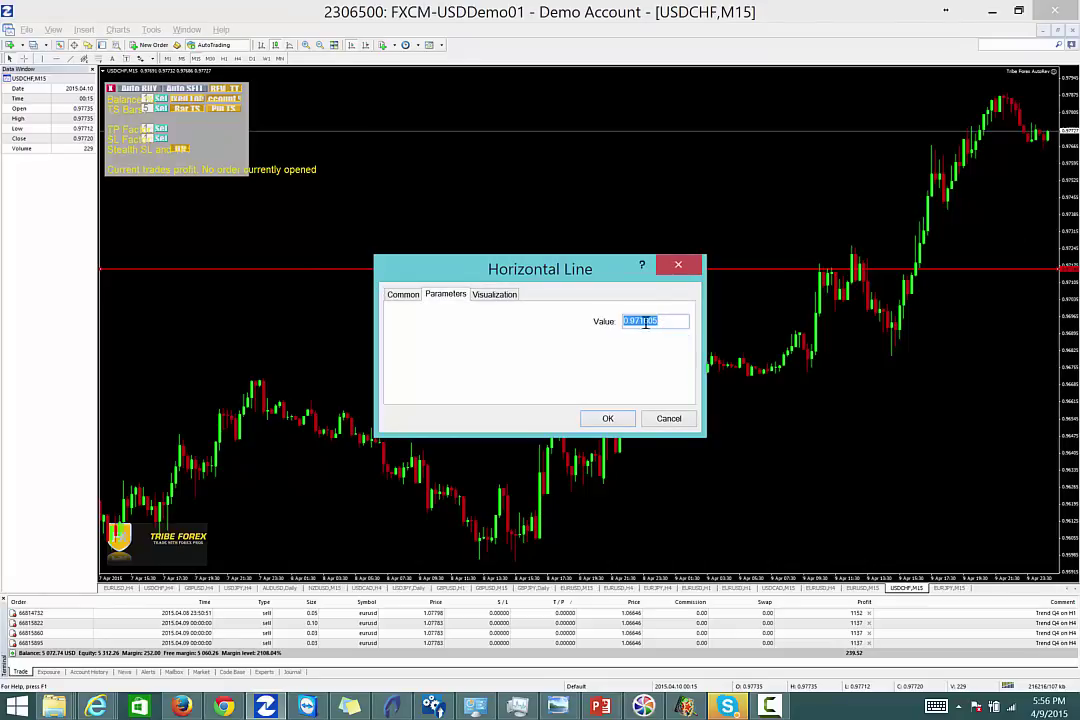
pyautogui.click(608, 418)
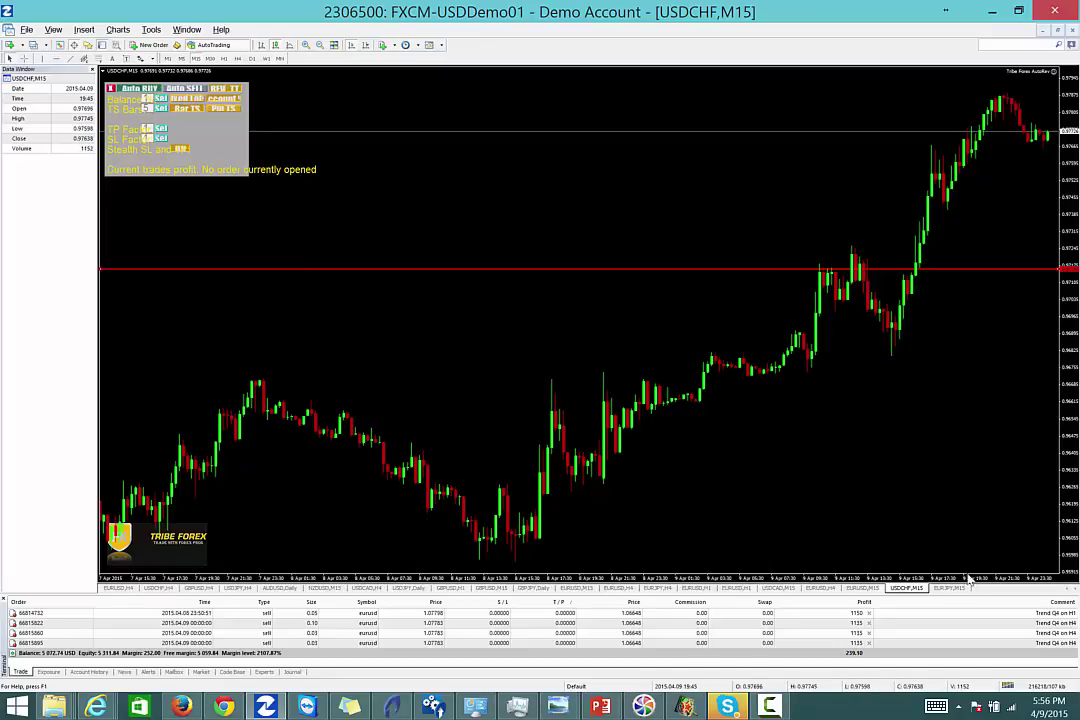
pyautogui.hotkey('ctrl', 'Tab')
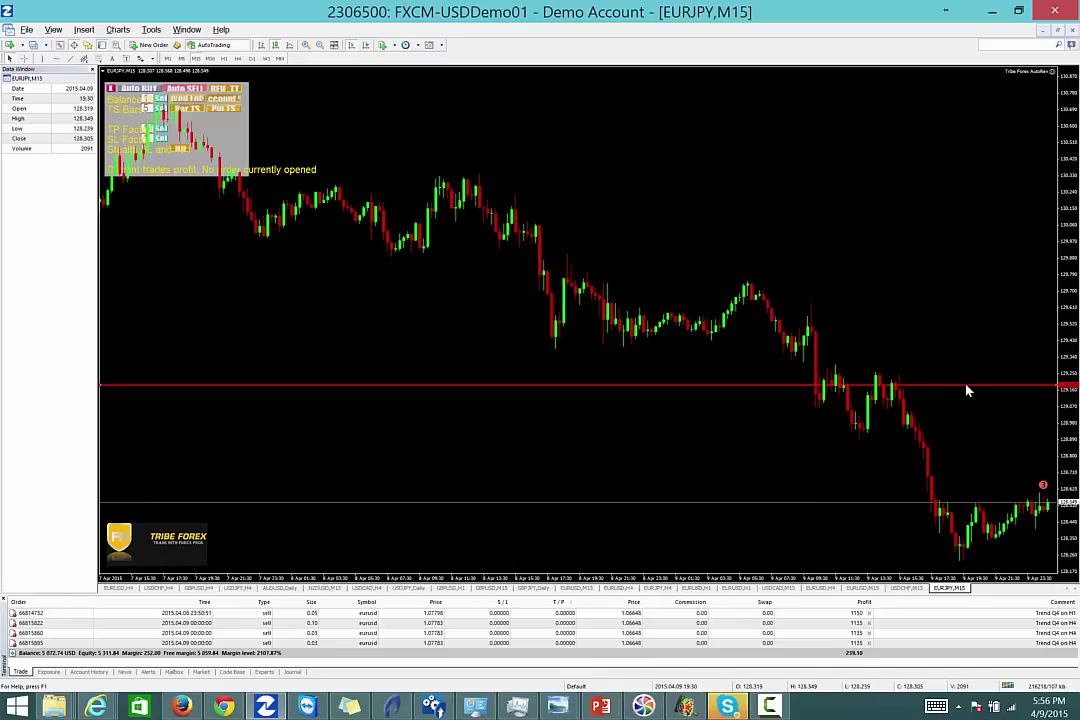
# Drag the EURJPY M15 red line to about 129.19 and stretch the price scale
pyautogui.moveTo(967, 390)
pyautogui.mouseDown()
pyautogui.moveTo(969, 380)
pyautogui.moveTo(967, 390)
pyautogui.mouseUp()
pyautogui.moveTo(1064, 420); pyautogui.dragTo(1053, 335)
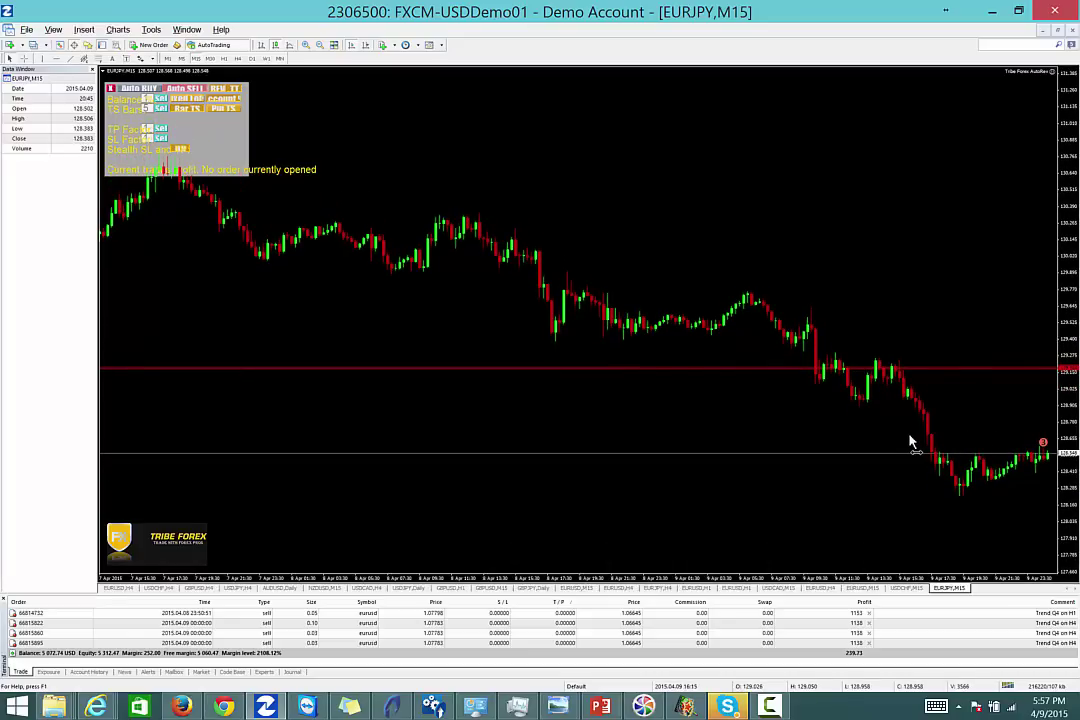